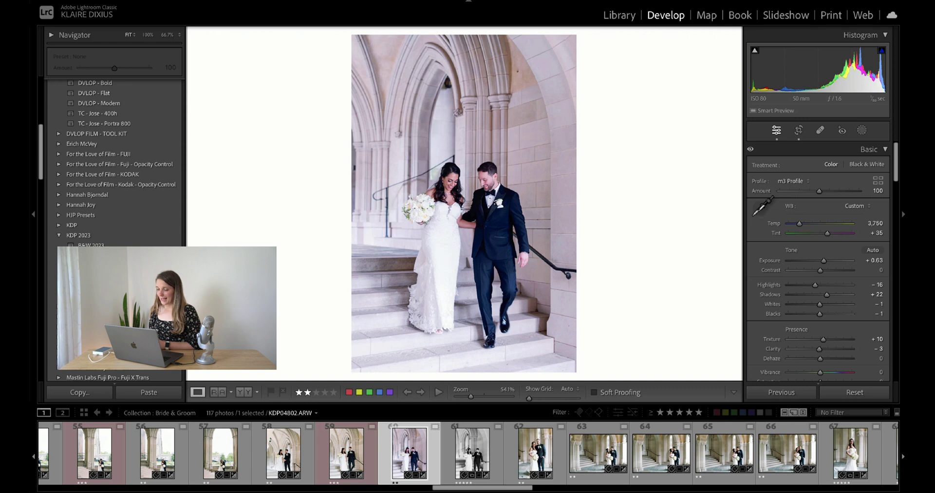
Activate the White Balance Selector on the staircase couple photo, still at Temp 3,780 and Tint +36
left_click(760, 211)
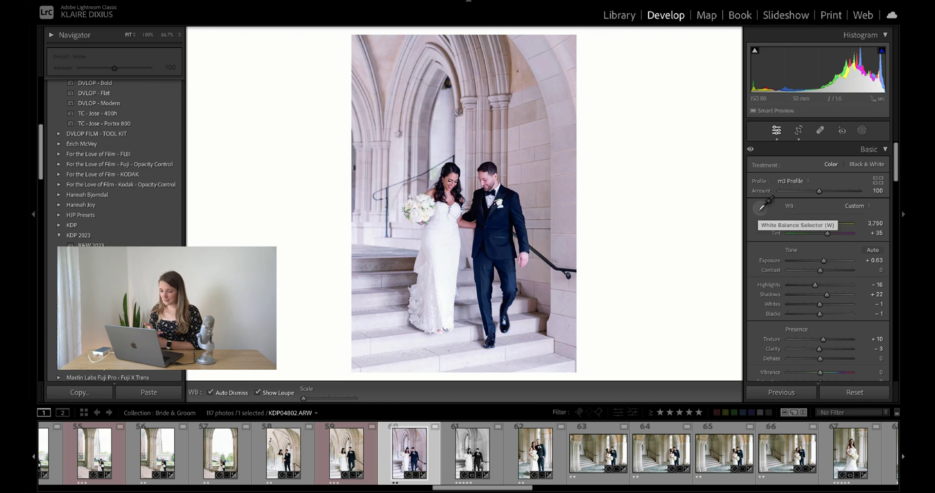
left_click(762, 207)
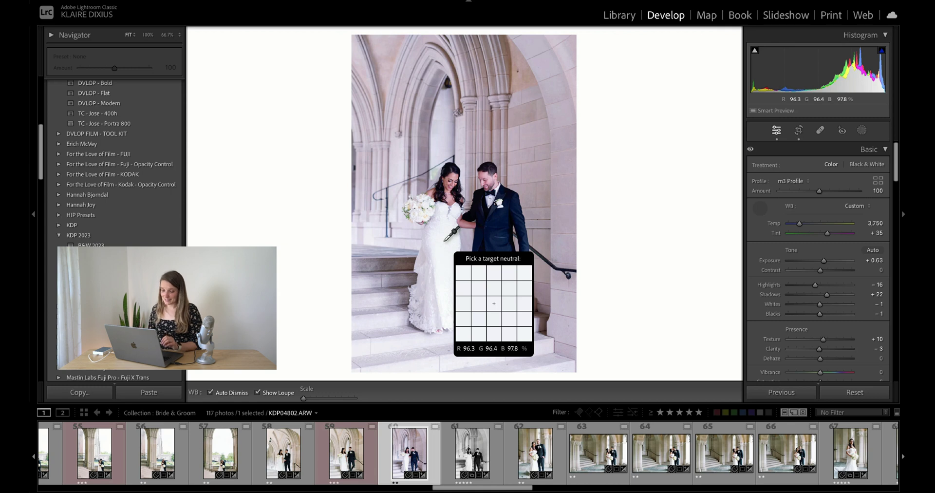
Sample neutral spots on the white dress repeatedly, ending on its hem, for Temp 4,450 and Tint +15
left_click(445, 239)
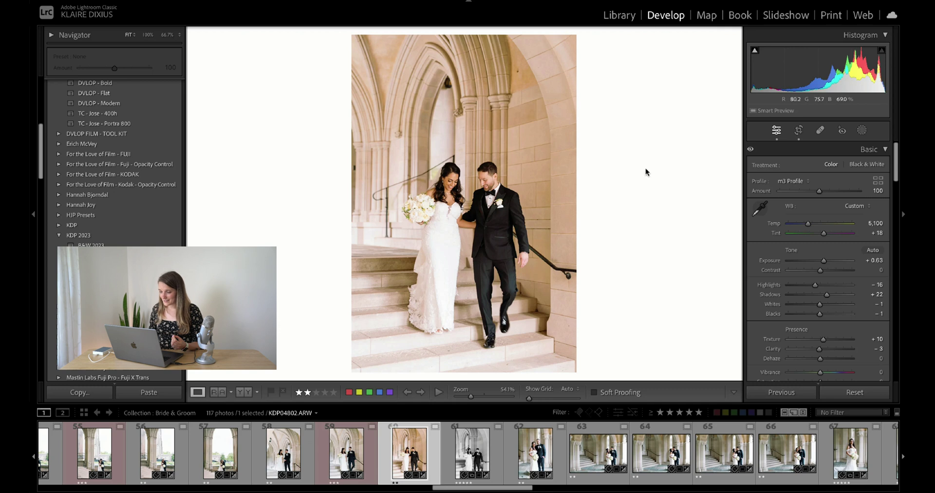
left_click(754, 210)
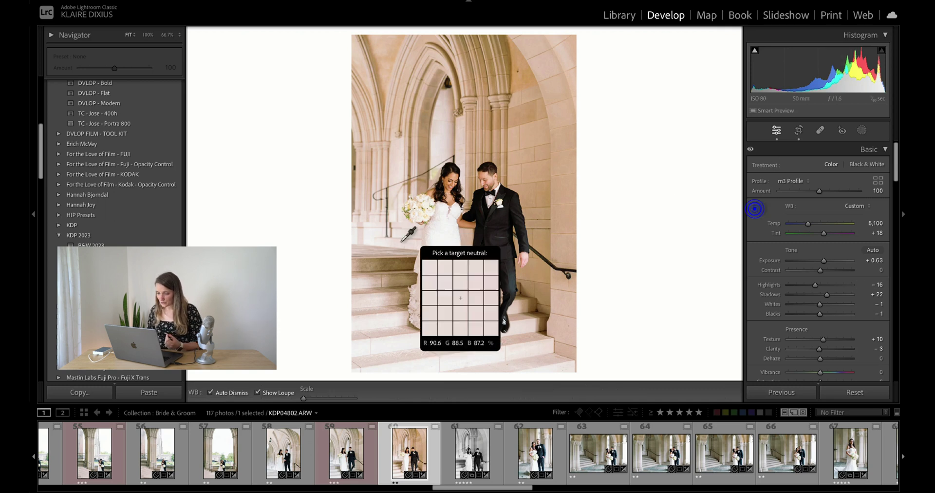
left_click(435, 245)
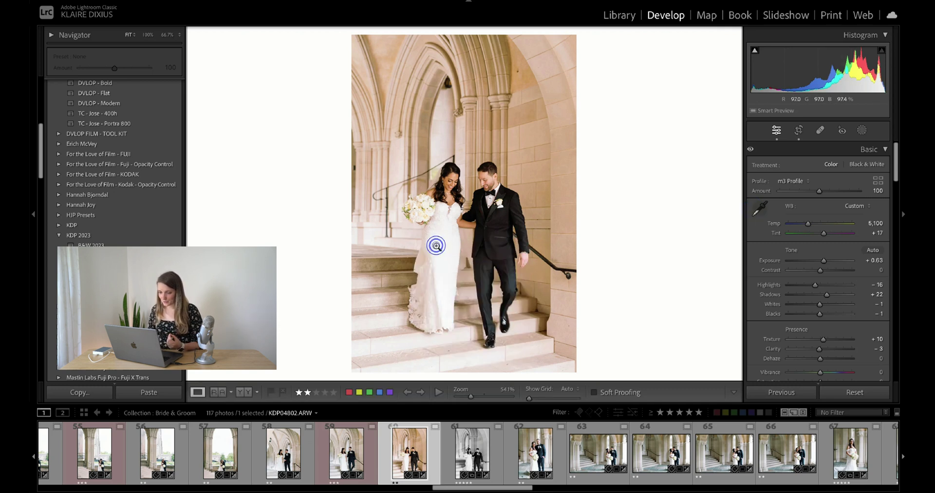
left_click(759, 209)
left_click(435, 302)
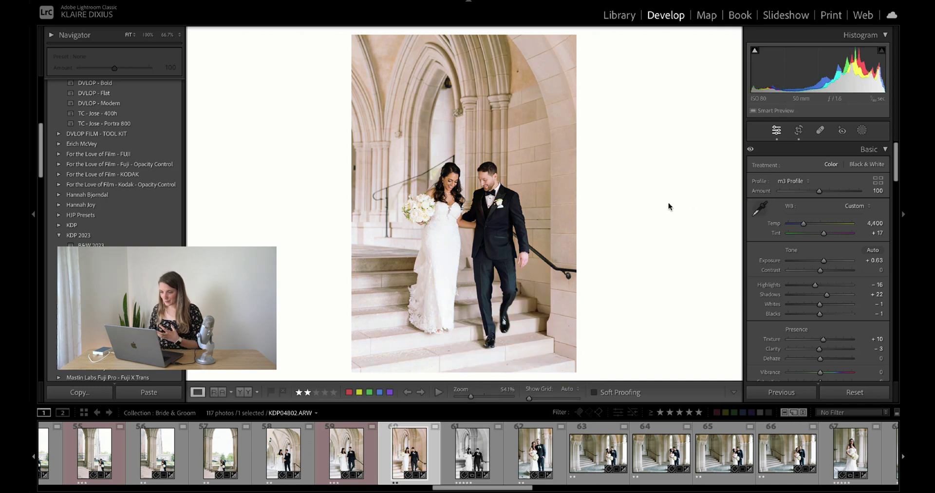
left_click(759, 208)
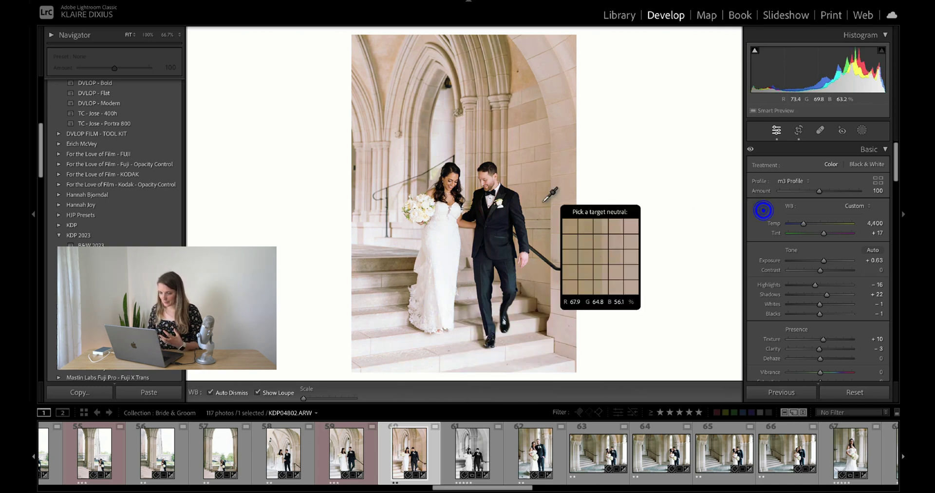
left_click(435, 302)
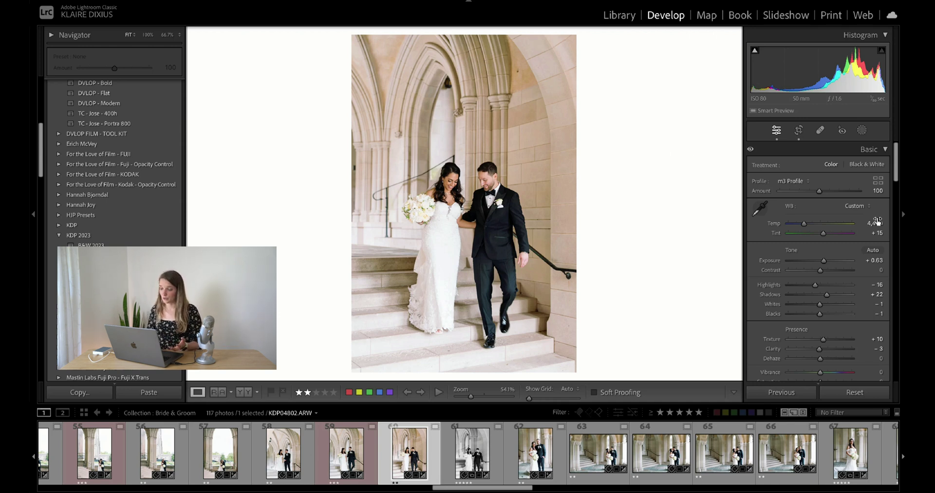
Nudge the Temp slider slightly left to cool the staircase couple photo
left_click_drag(876, 221, 873, 219)
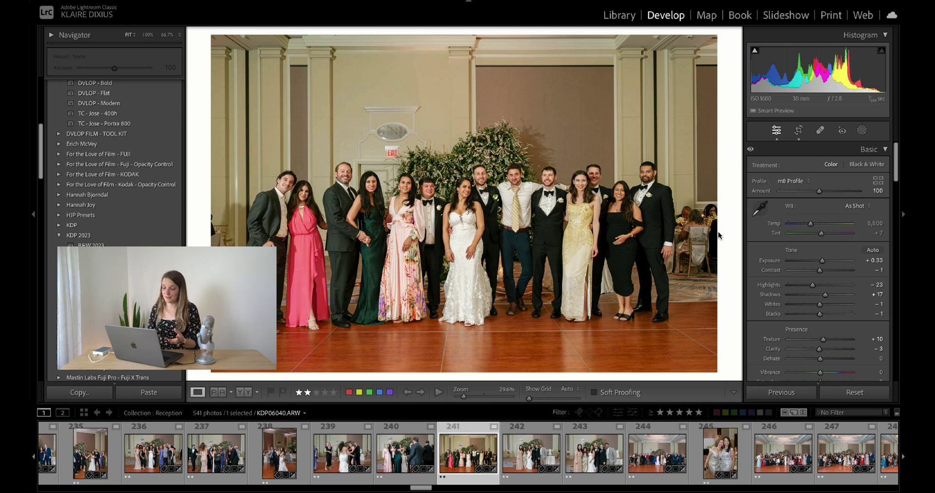
Pick up the White Balance Selector over the reception group photo at Temp 5,500
left_click(760, 207)
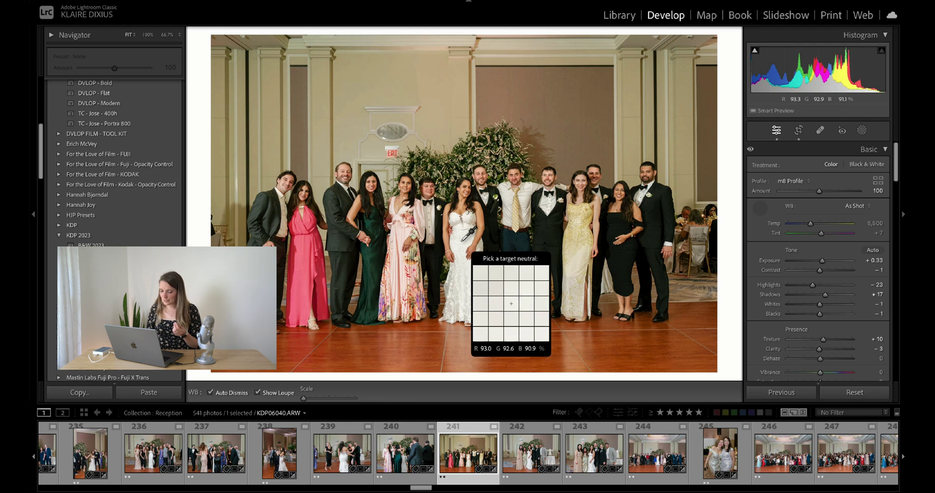
Sample the bride's dress, then a white shirt, giving Temp 4,650 and Tint +13
left_click(461, 240)
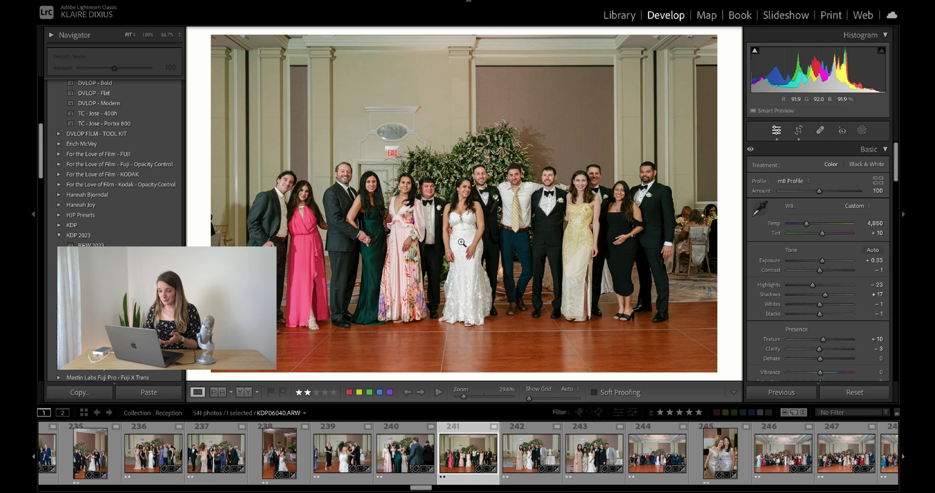
left_click(760, 208)
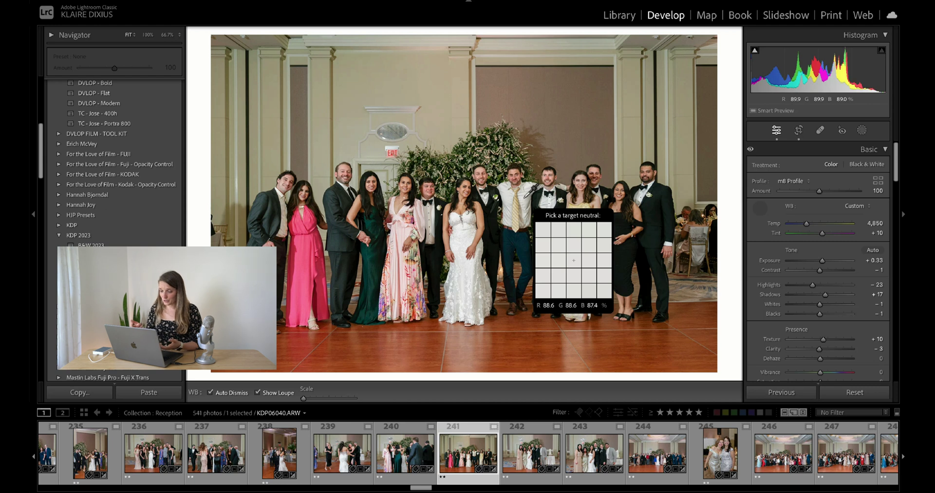
left_click(524, 197)
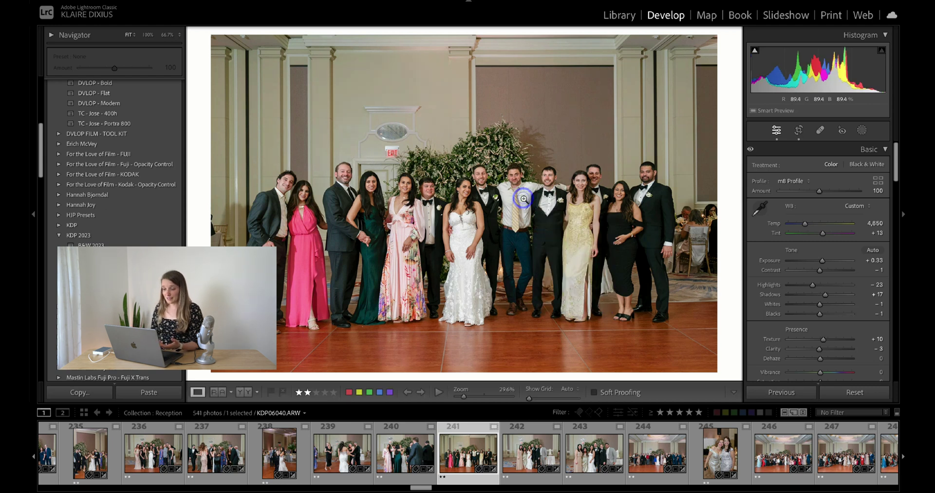